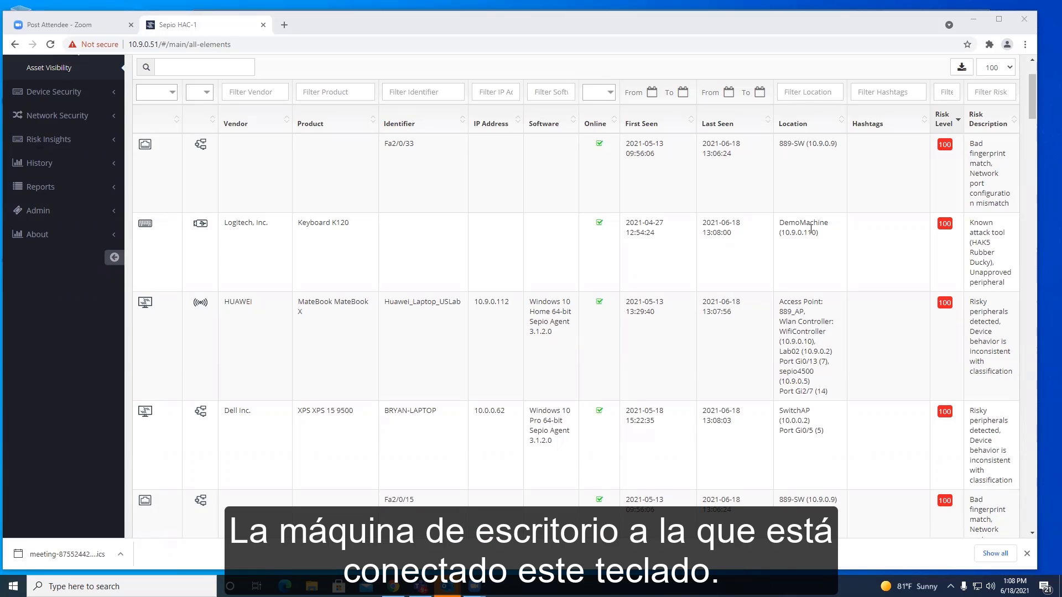
scroll(823, 244, down, 2)
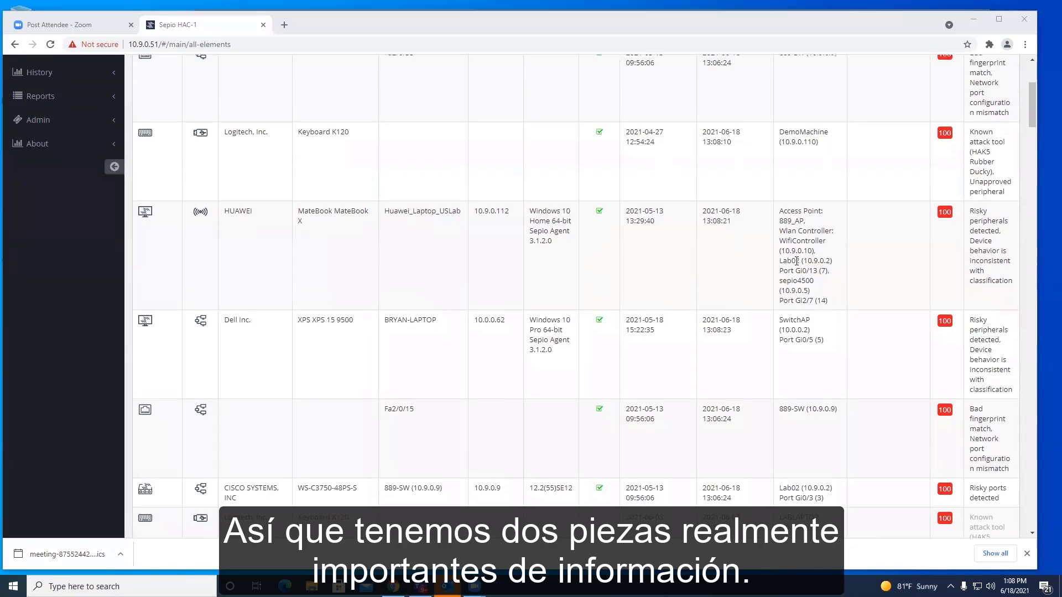
scroll(791, 265, up, 2)
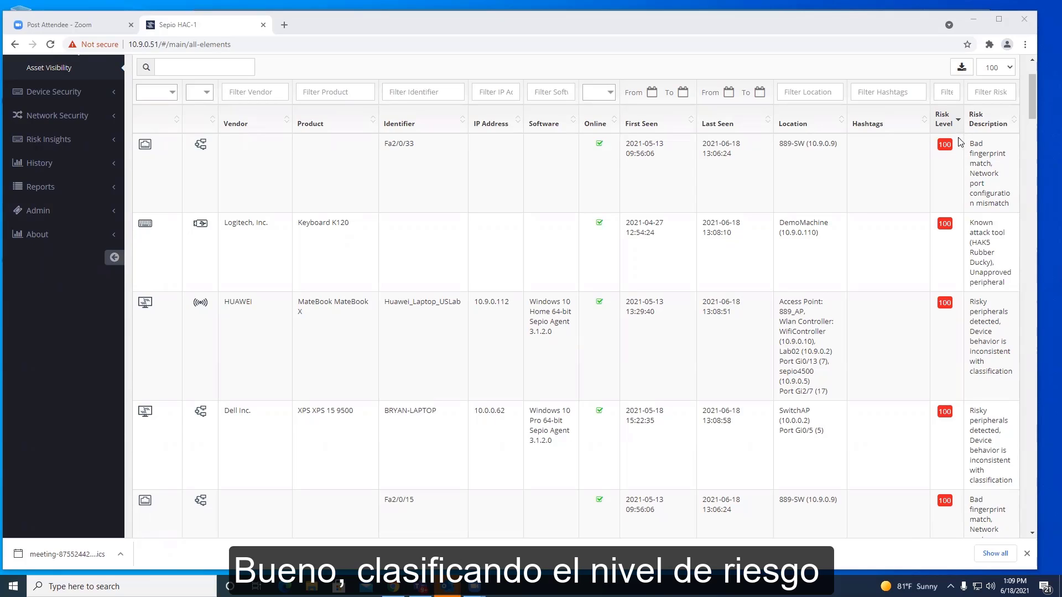
Return to the top of the page and expand the Device Security section in the sidebar
scroll(961, 197, down, 1)
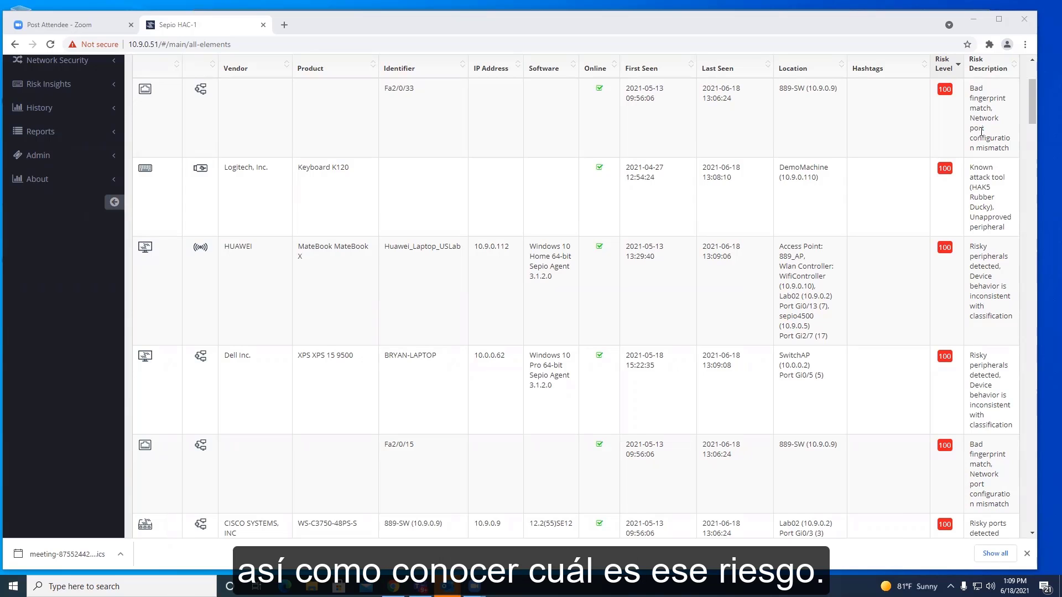
scroll(105, 216, up, 3)
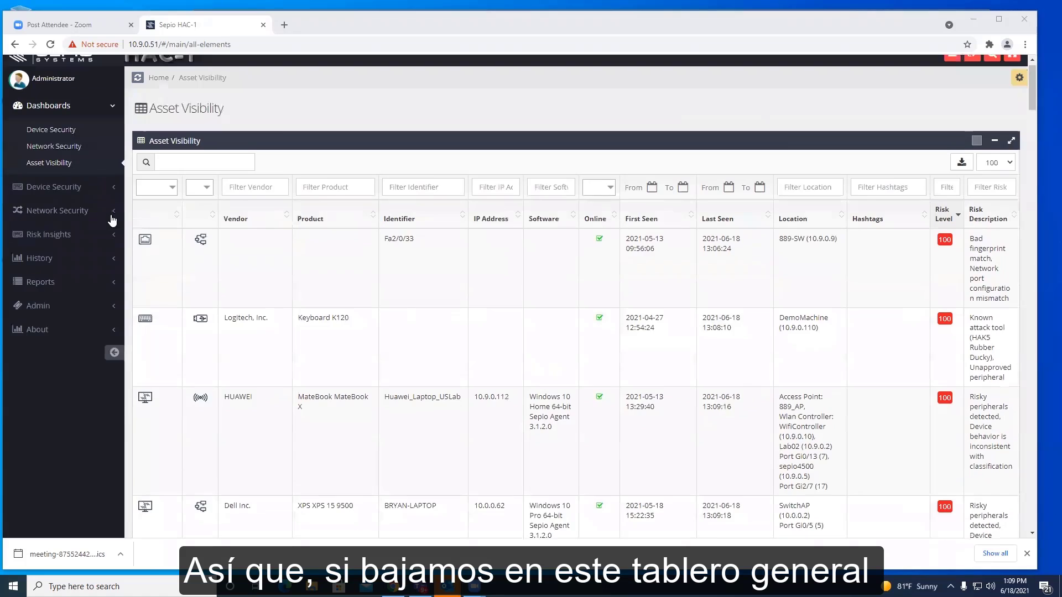
click(83, 203)
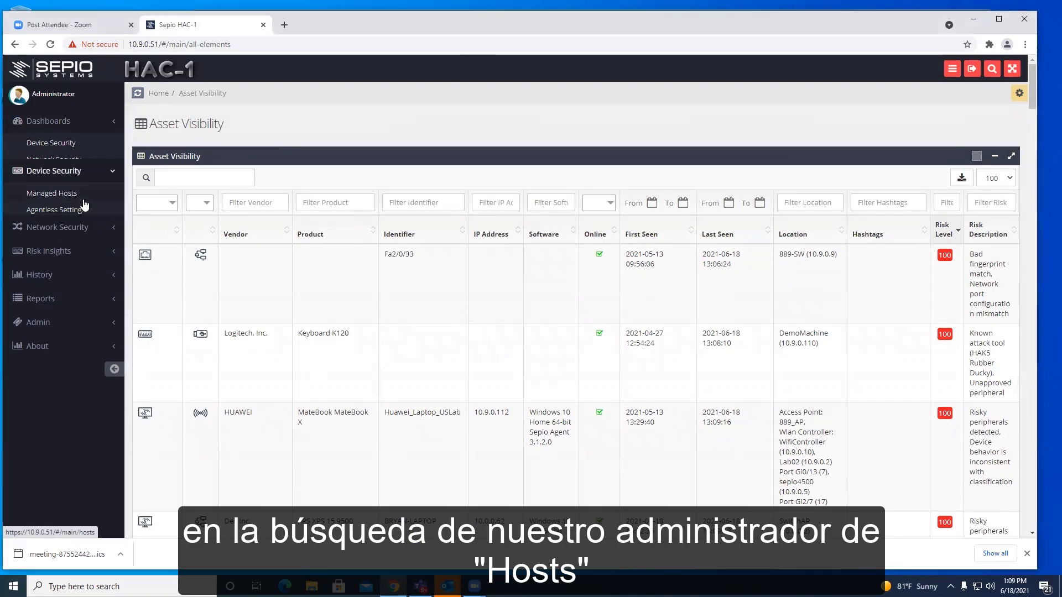
Go to Managed Hosts and open the peripherals connected to DemoMachine
click(71, 173)
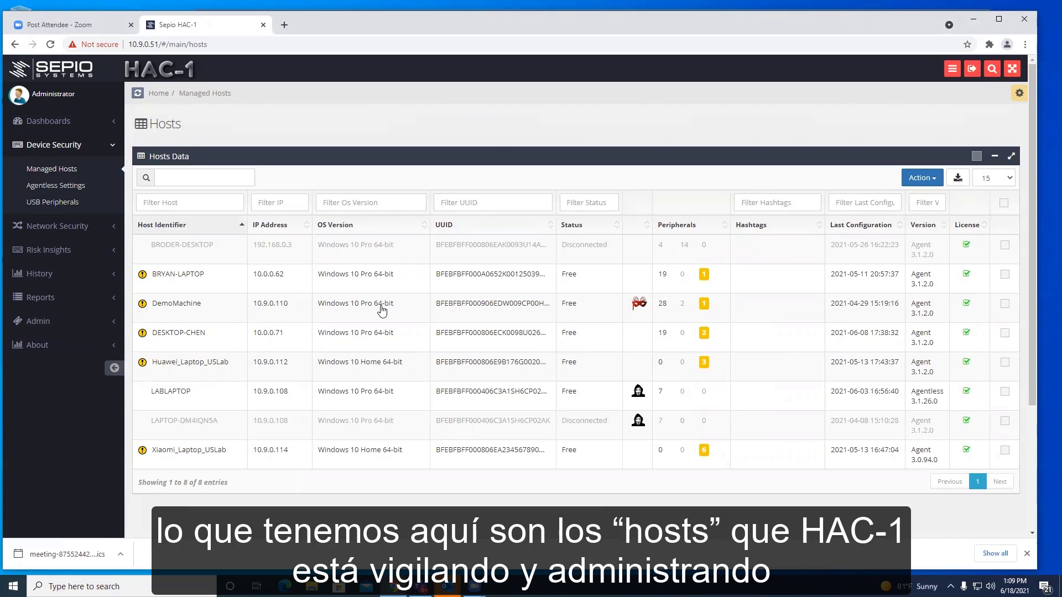
click(199, 308)
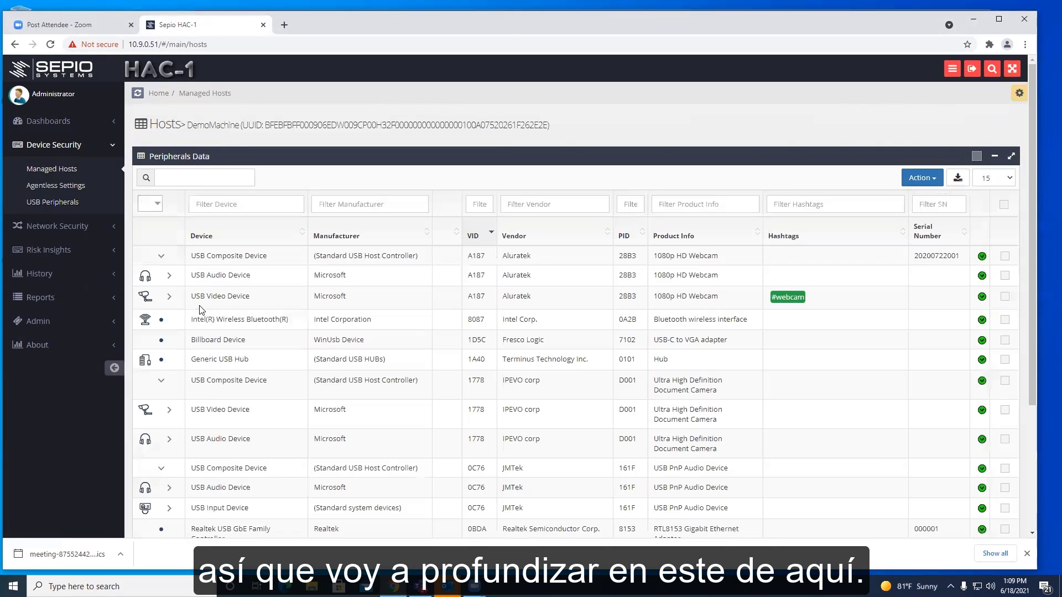
scroll(464, 297, down, 3)
scroll(1011, 180, up, 3)
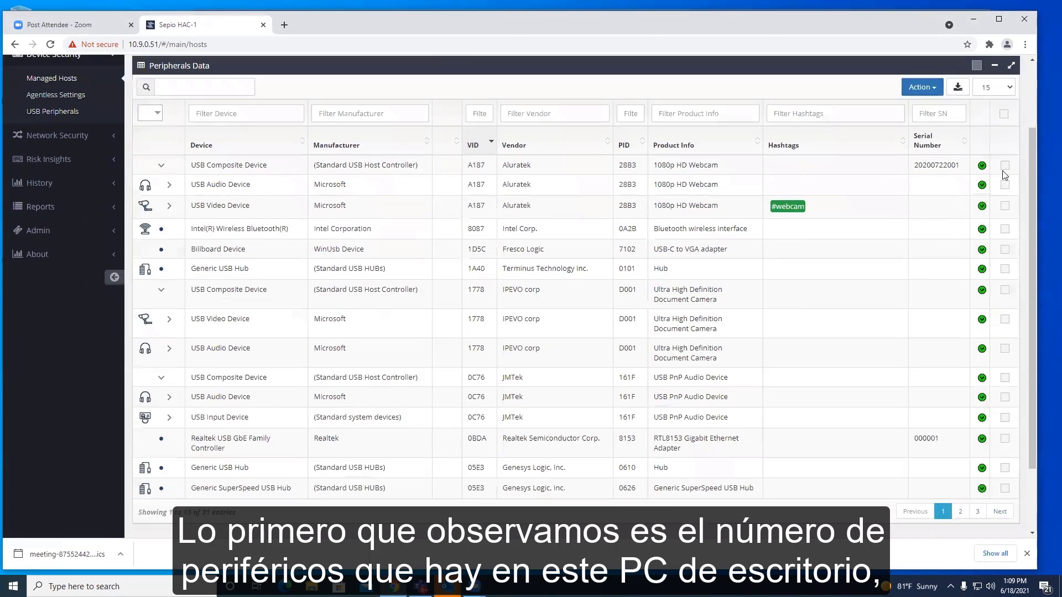
Show 50 peripherals per page and review all 31, finding Keyboard K120 flagged red
click(1012, 181)
click(990, 220)
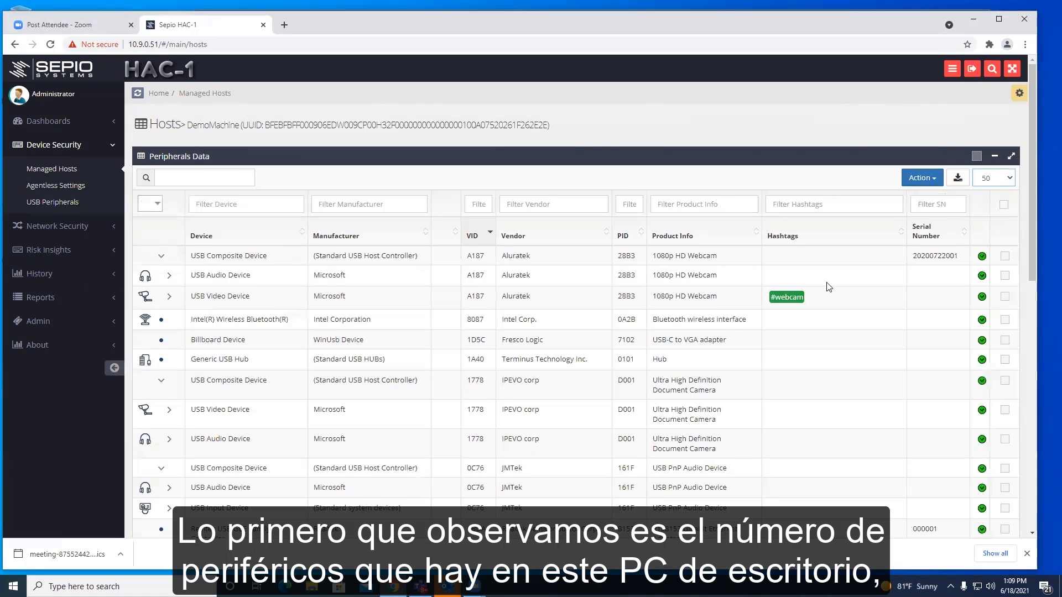
scroll(776, 302, down, 1)
scroll(776, 302, down, 4)
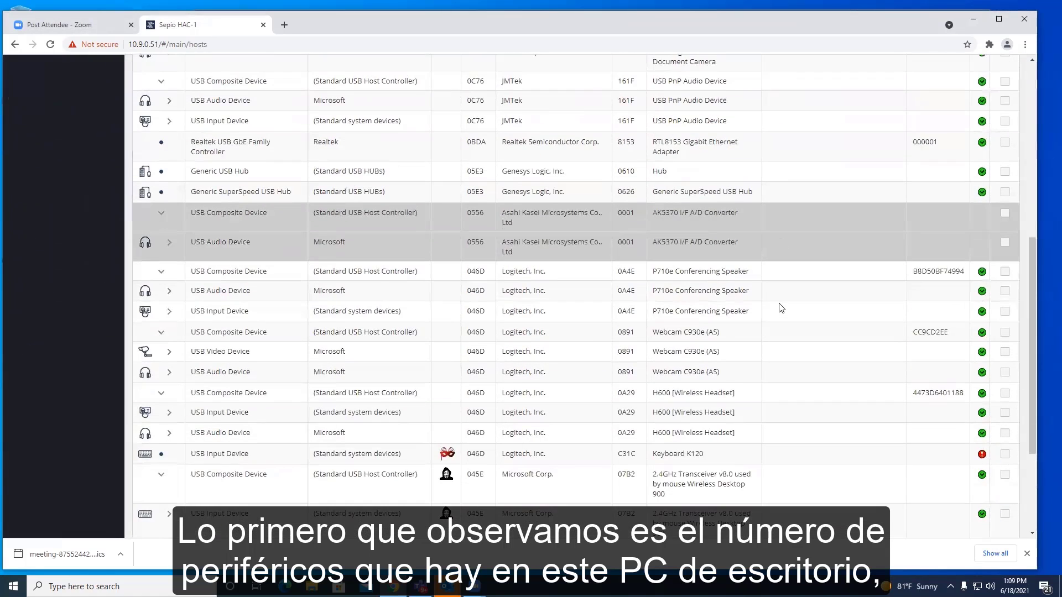
scroll(301, 529, down, 2)
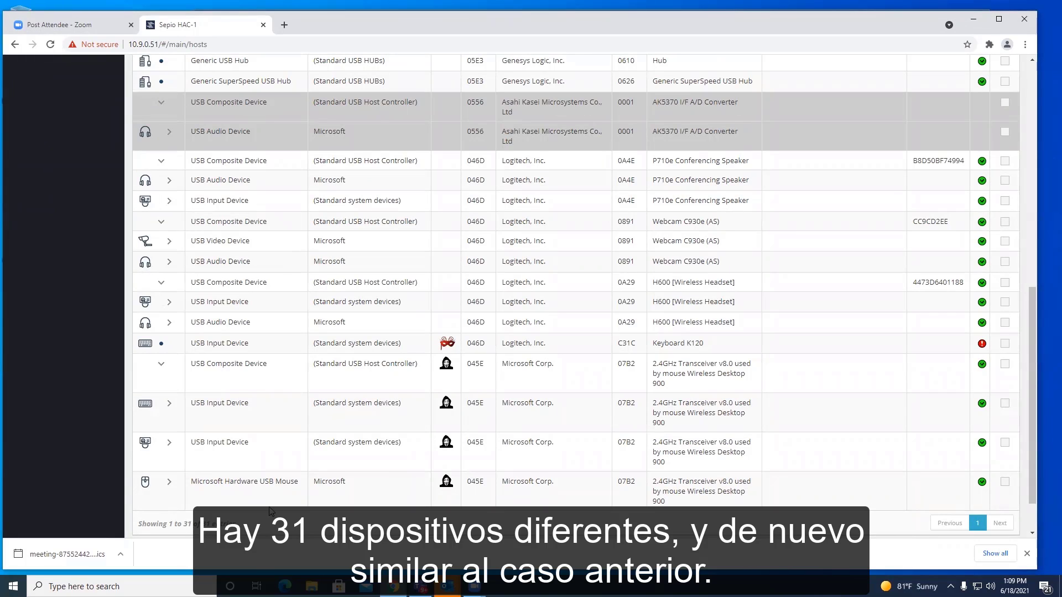
scroll(271, 511, up, 4)
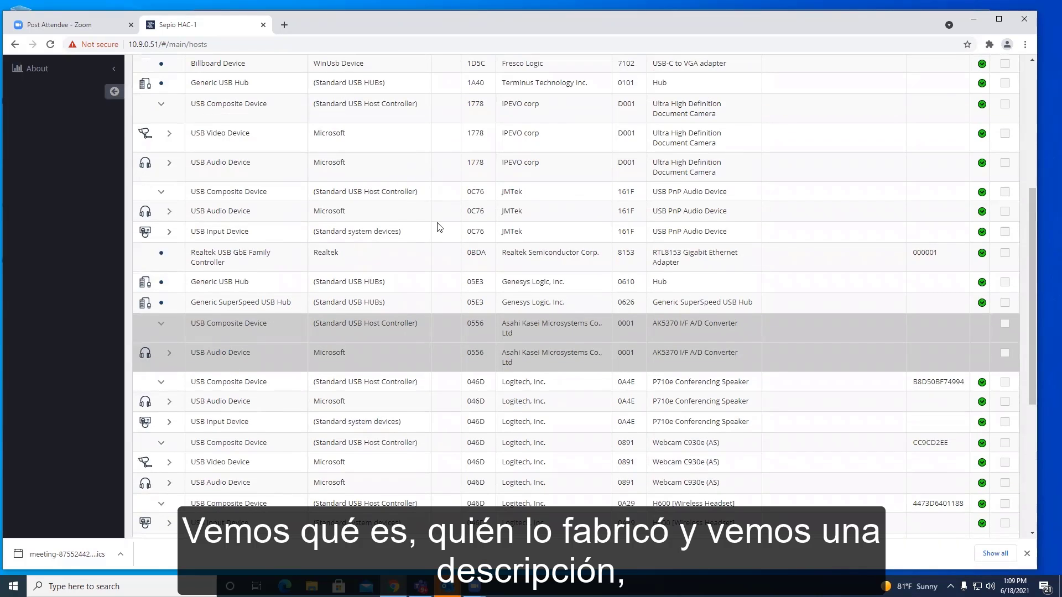
scroll(700, 227, down, 3)
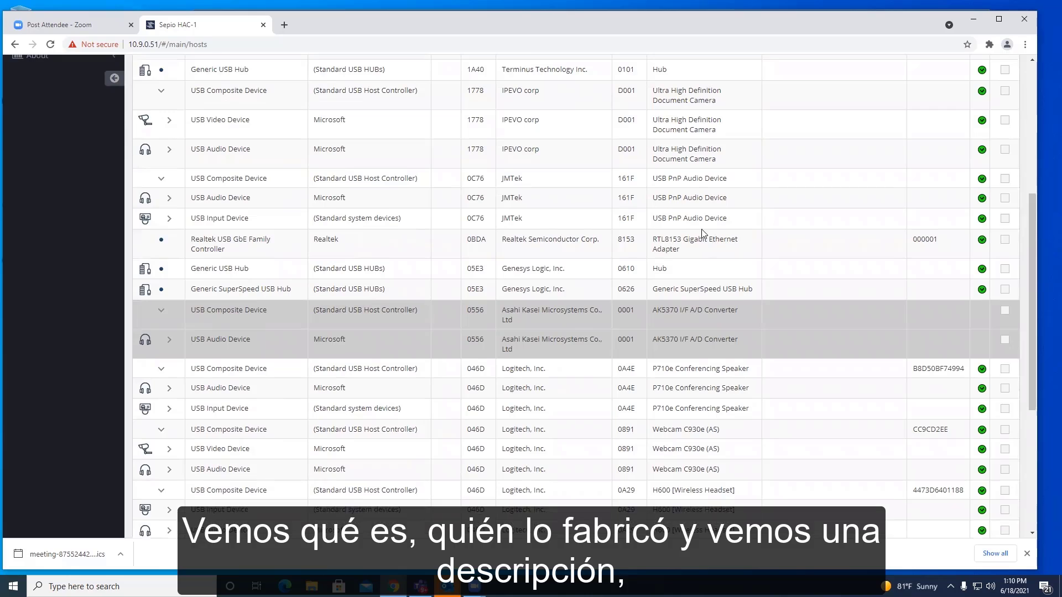
scroll(699, 221, down, 3)
mouse_move(446, 289)
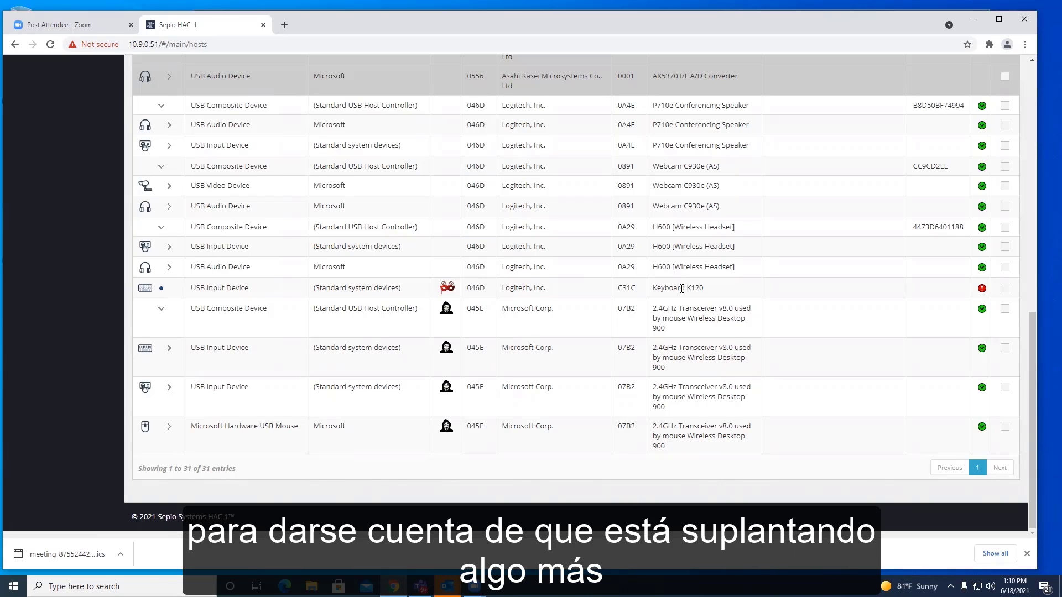
Inspect the red status icon and open, then dismiss, the peripherals Action menu
mouse_move(982, 292)
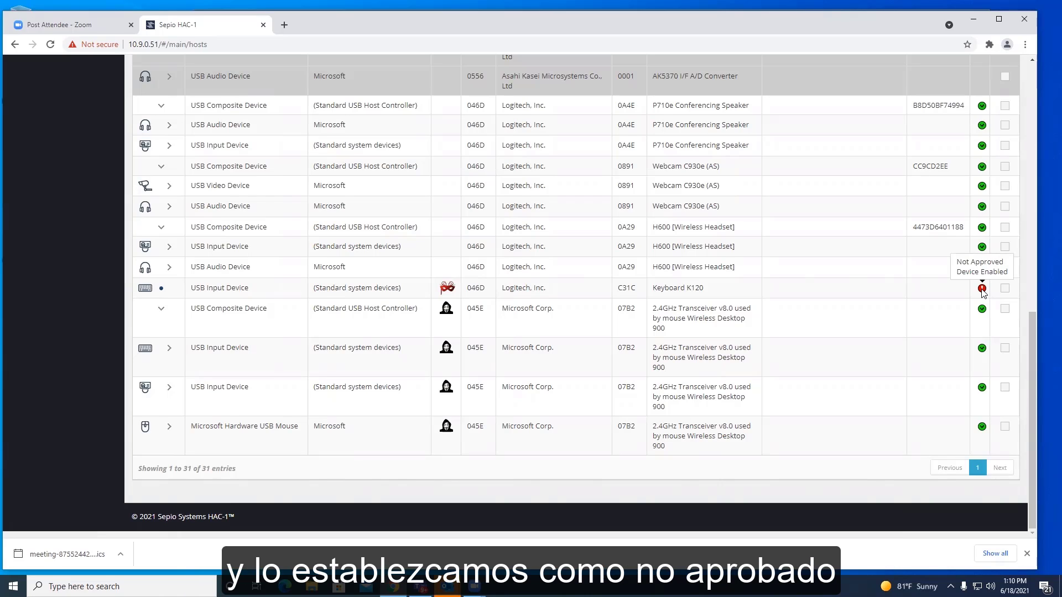
scroll(982, 299, up, 8)
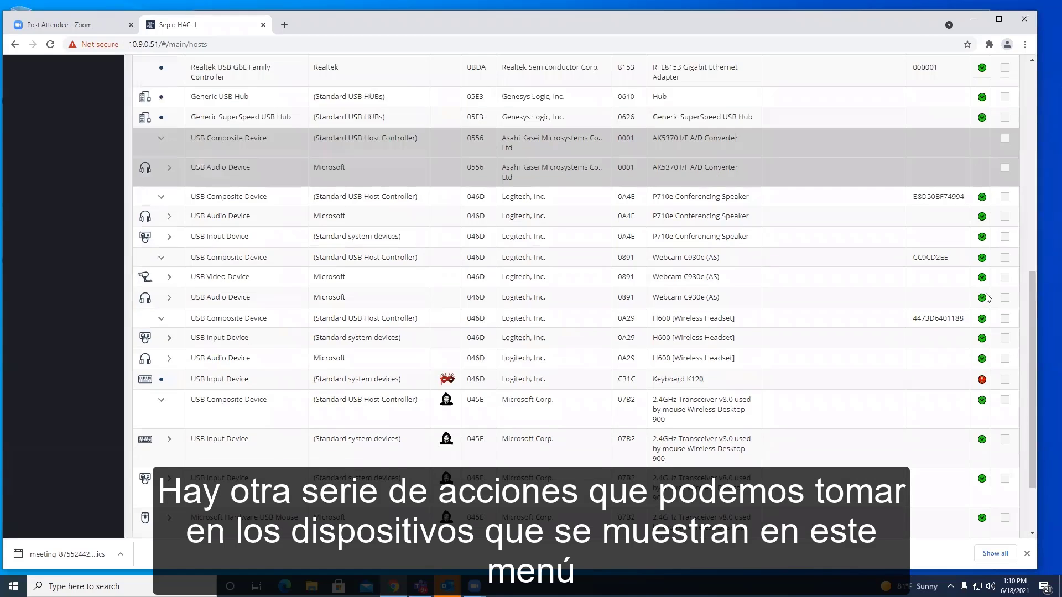
scroll(982, 322, up, 2)
click(937, 182)
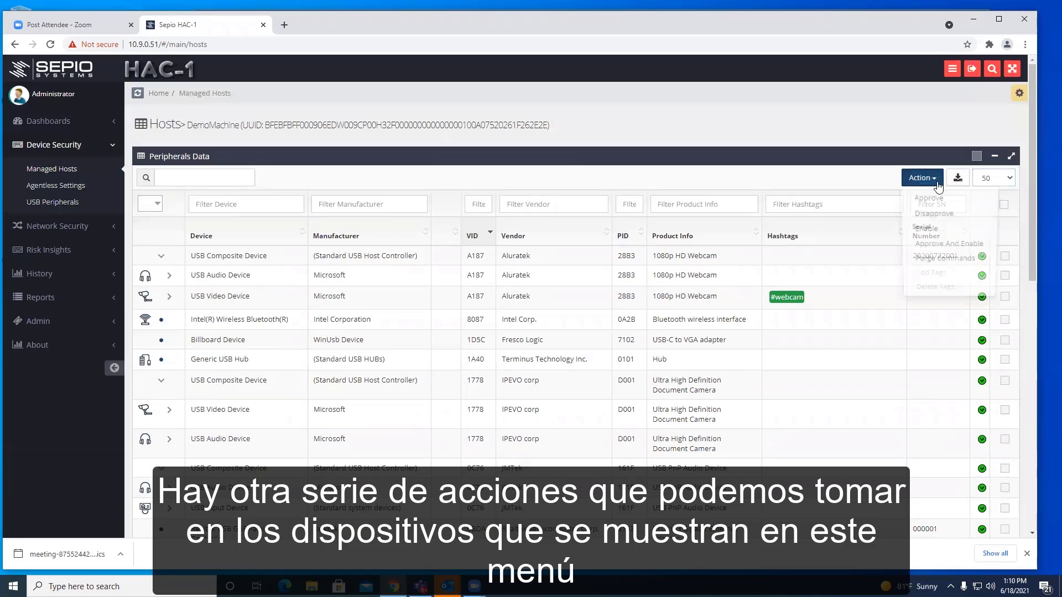
click(852, 352)
Expand the Network Security section in the sidebar
scroll(844, 348, down, 8)
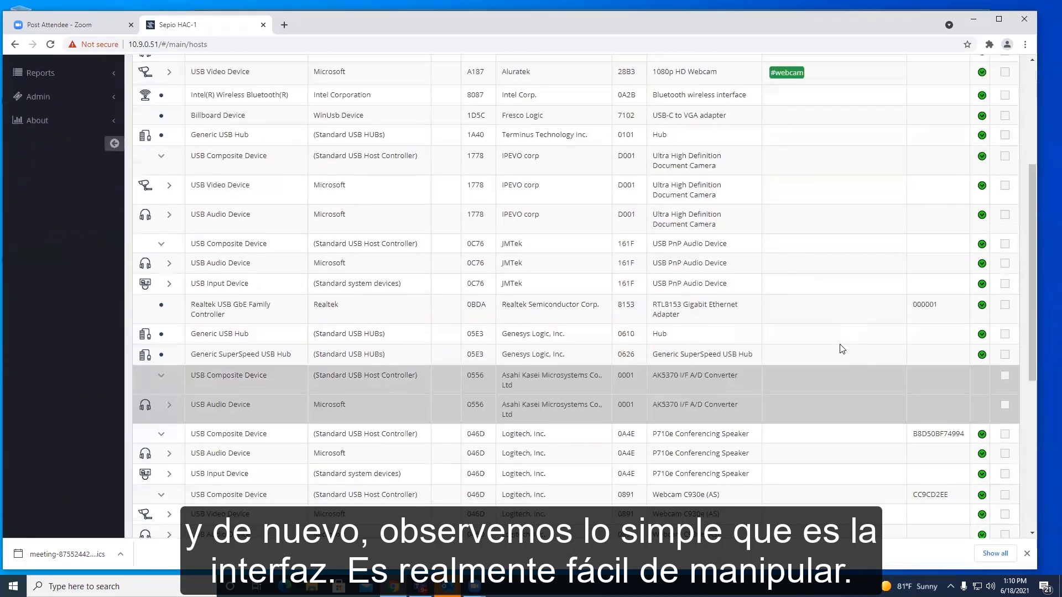
scroll(838, 345, down, 5)
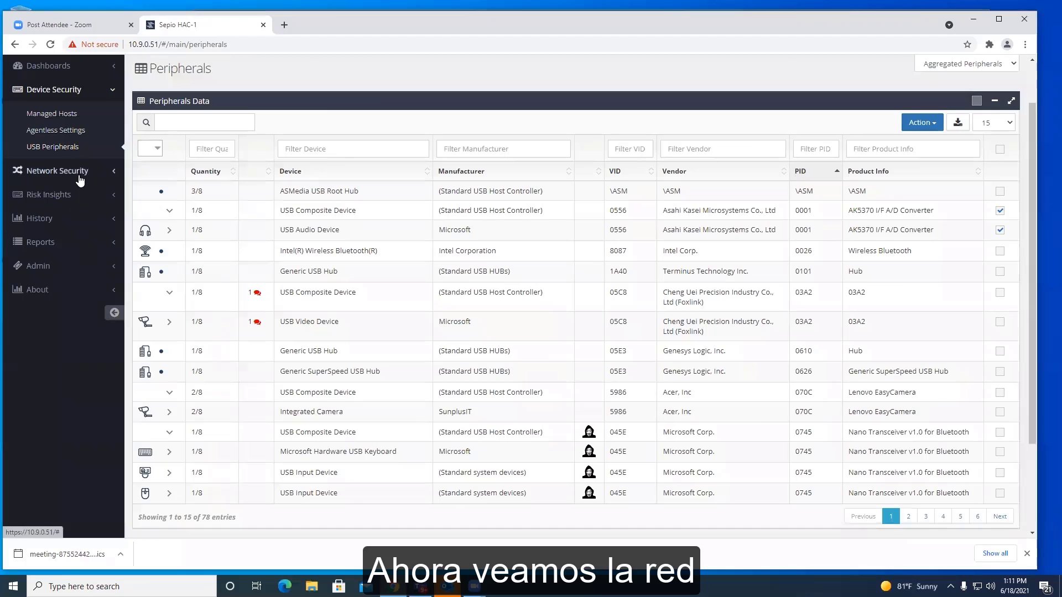
click(80, 176)
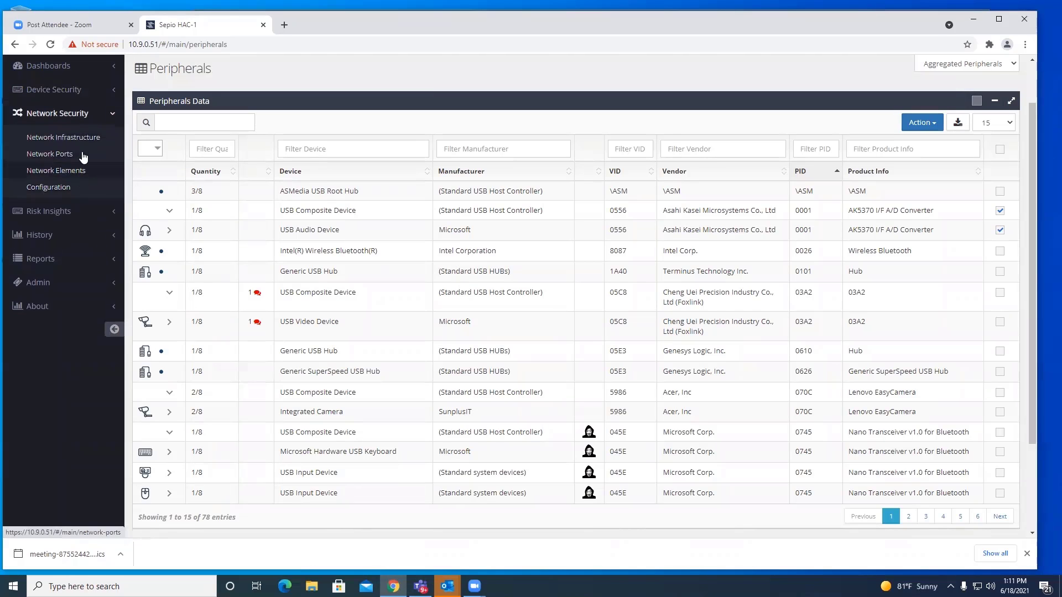
List all 22 switches on one page in Network Infrastructure
click(83, 137)
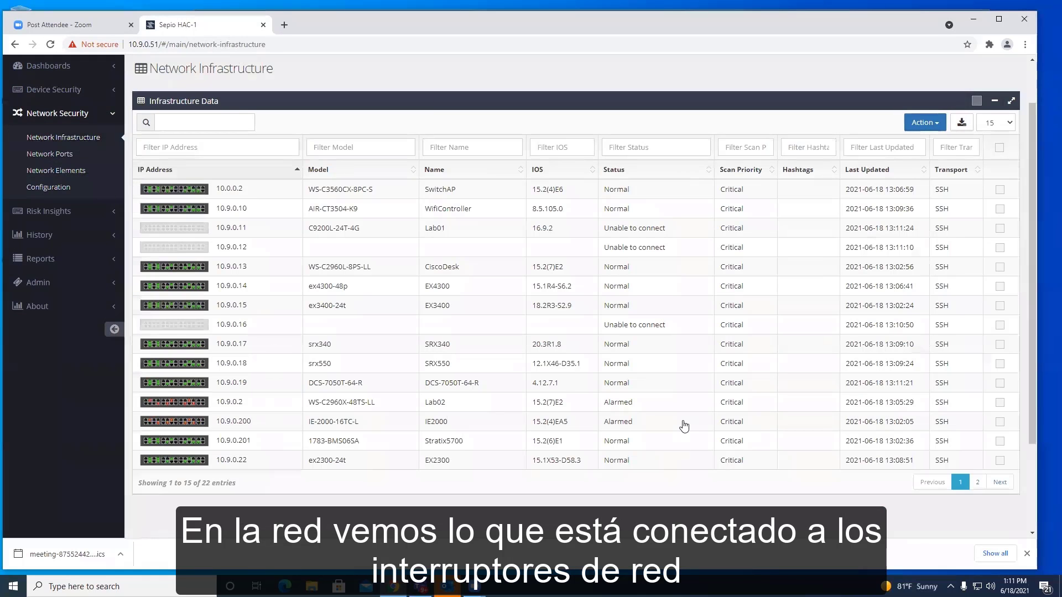
click(995, 122)
click(1001, 153)
Open the port details of switch Prod_SW (10.9.0.8)
scroll(774, 368, down, 3)
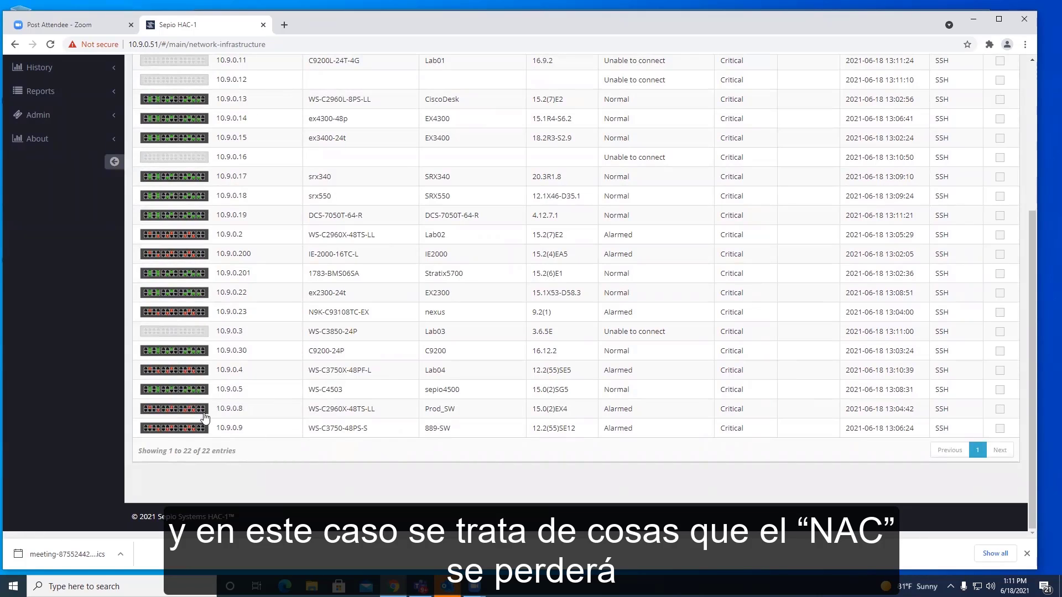
mouse_move(180, 427)
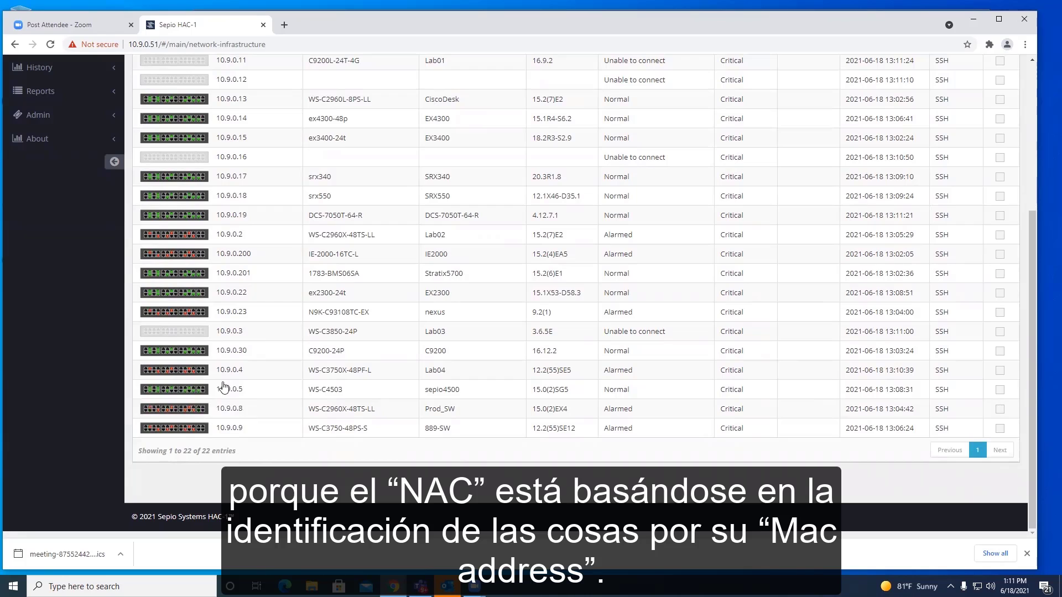
click(195, 408)
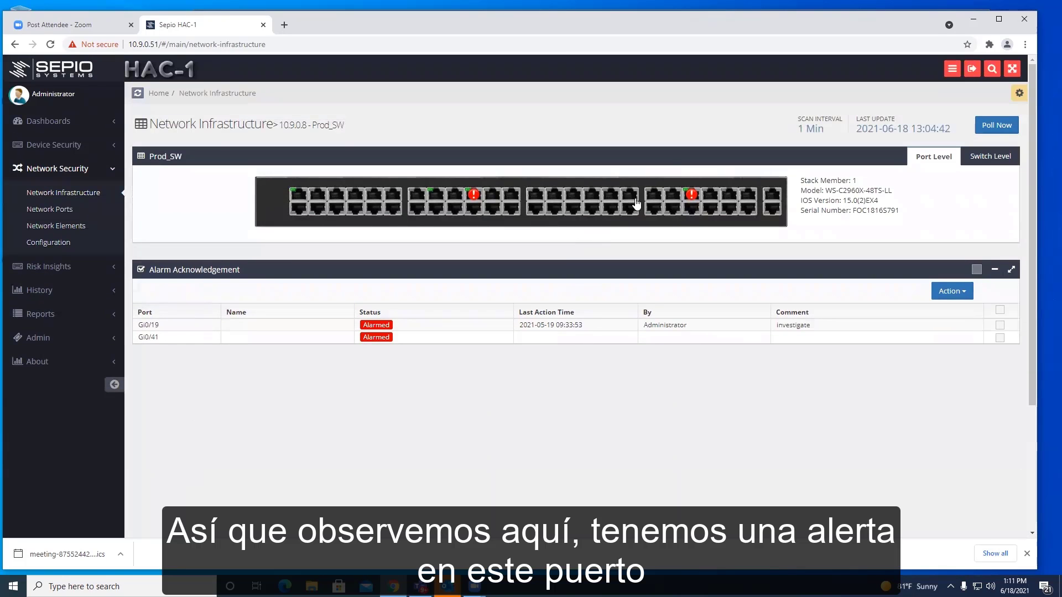
Read the device info cards for Prod_SW's alarmed ports Gi0/19 and Gi0/41
mouse_move(696, 201)
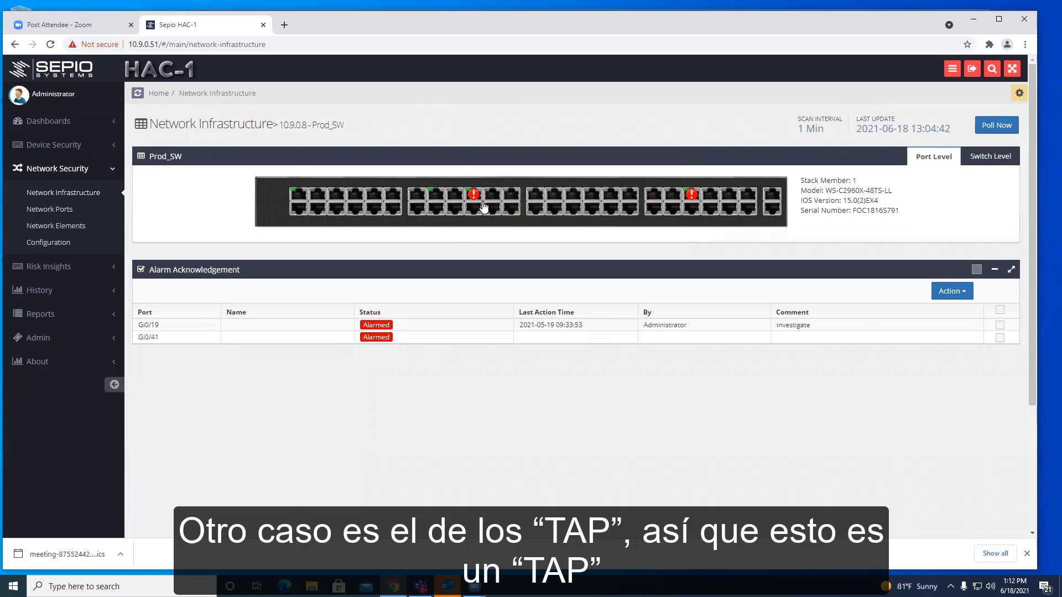
mouse_move(476, 199)
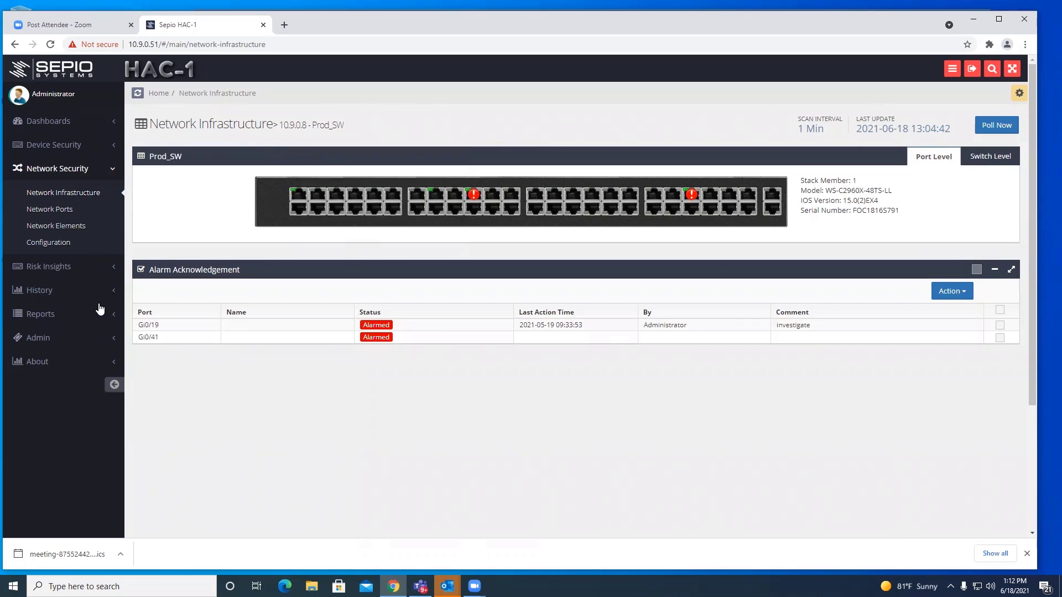
In network Configuration, view the CCTV policy and its MAC Prefix Verification table
click(49, 245)
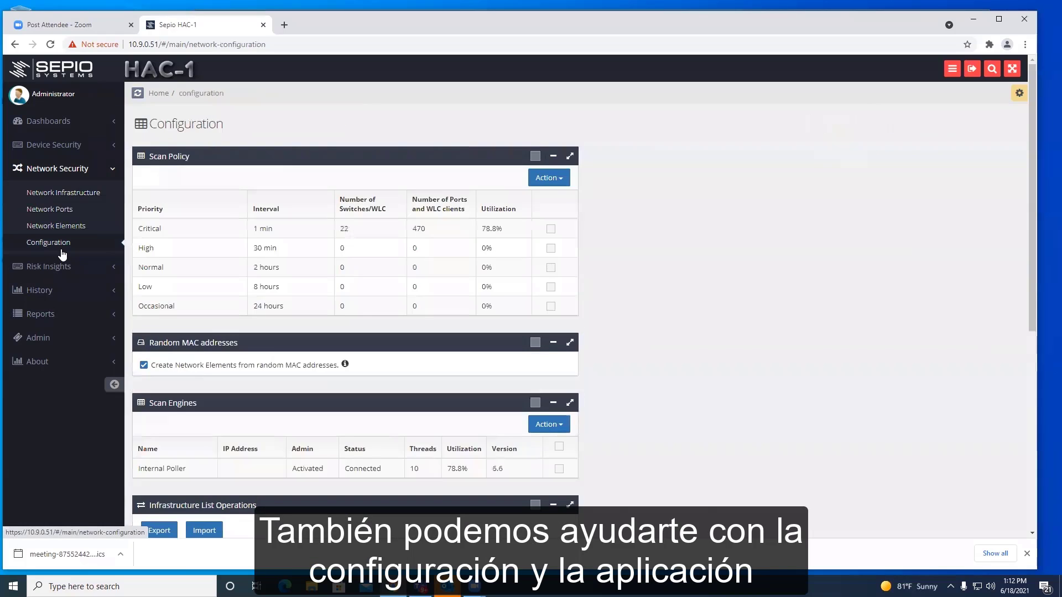
scroll(449, 232, down, 6)
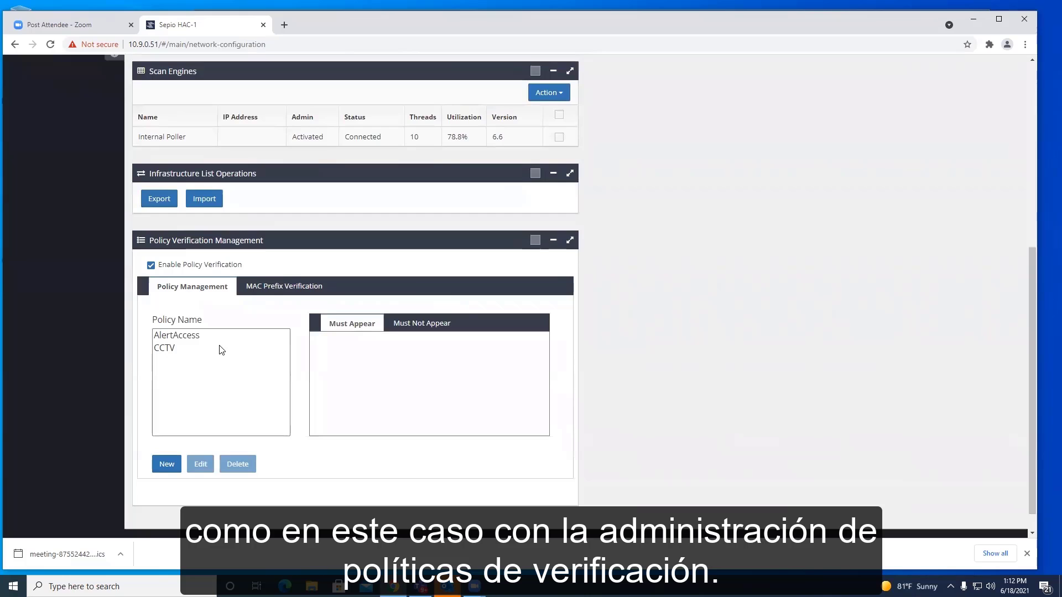
click(164, 348)
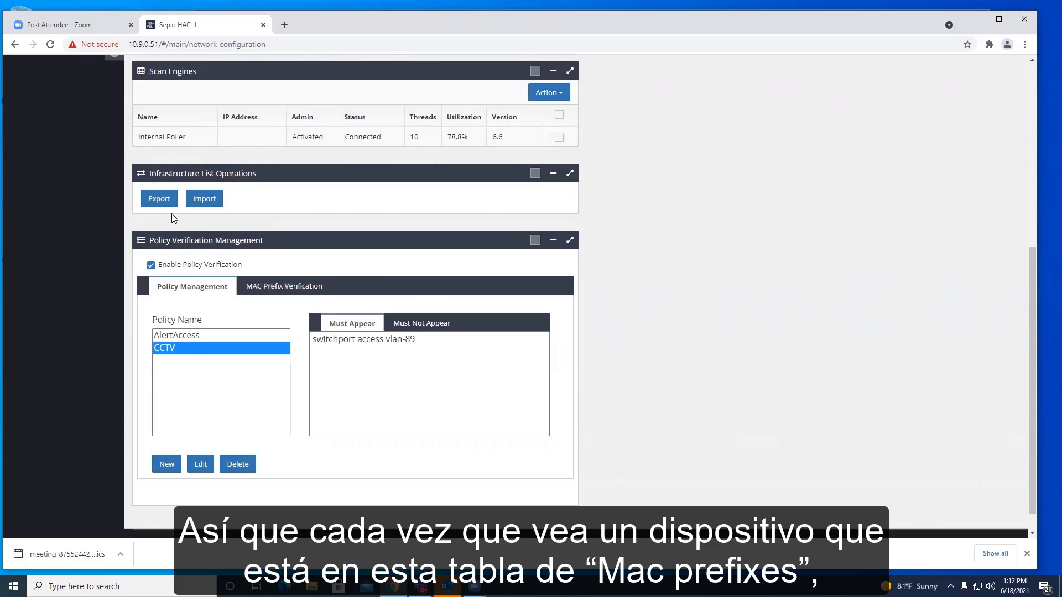
click(283, 287)
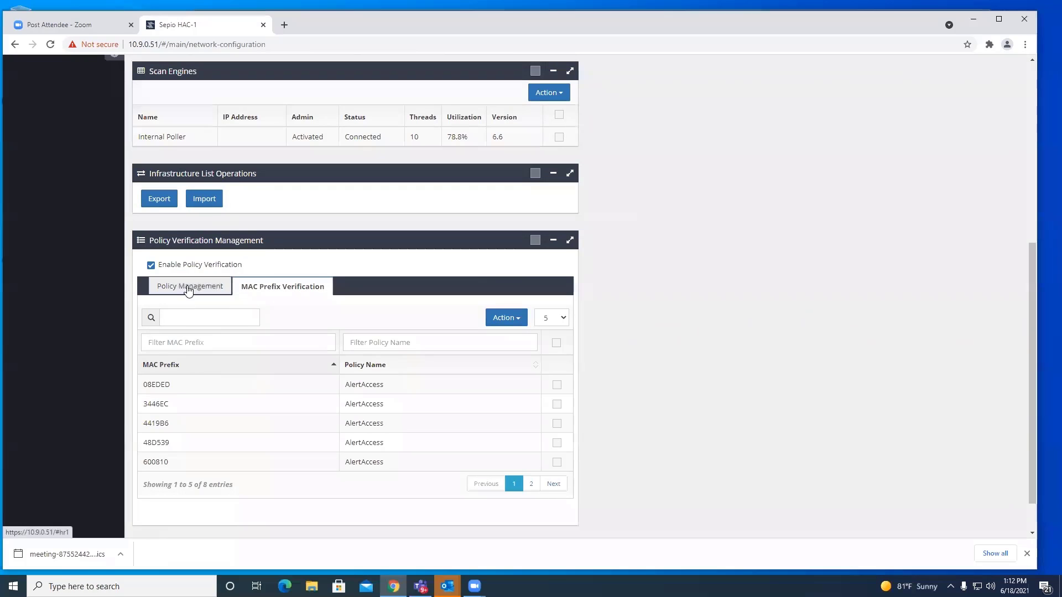
click(190, 286)
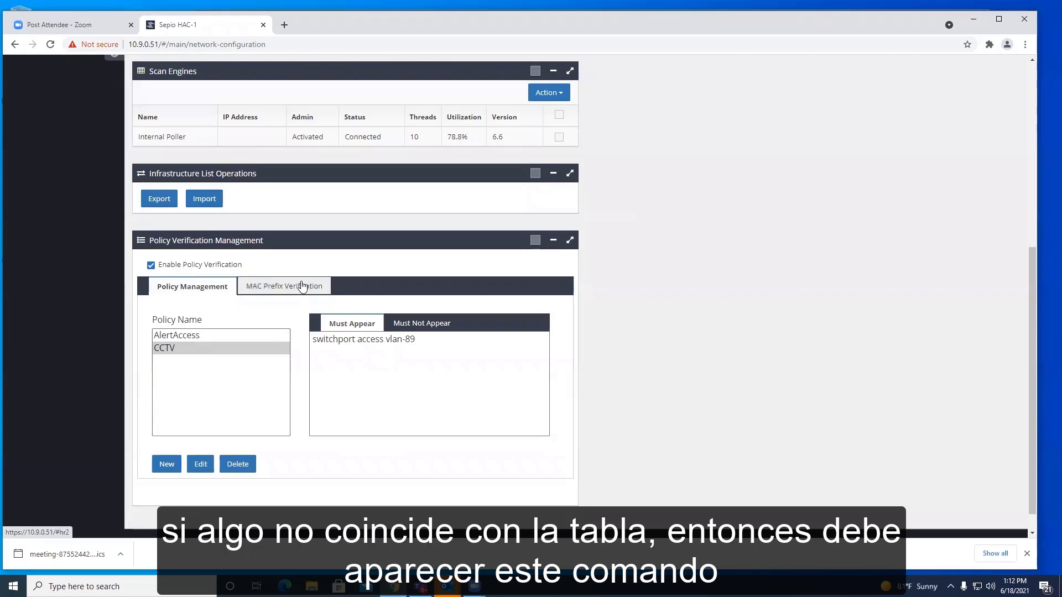
Highlight the CCTV policy's required 'switchport access vlan-89' command, then return to Network Infrastructure
click(275, 347)
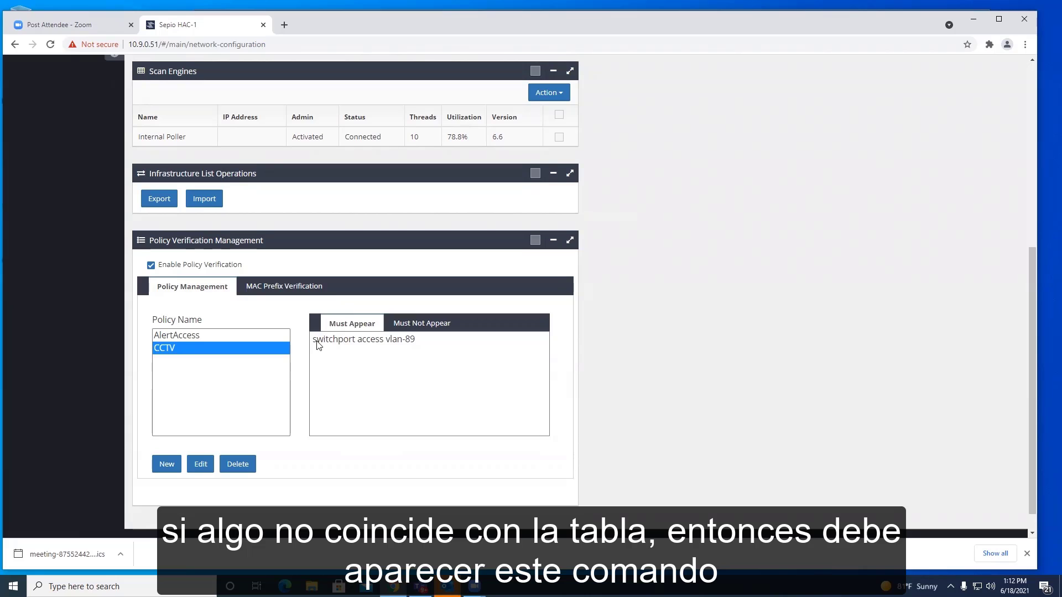
drag(318, 343, 450, 344)
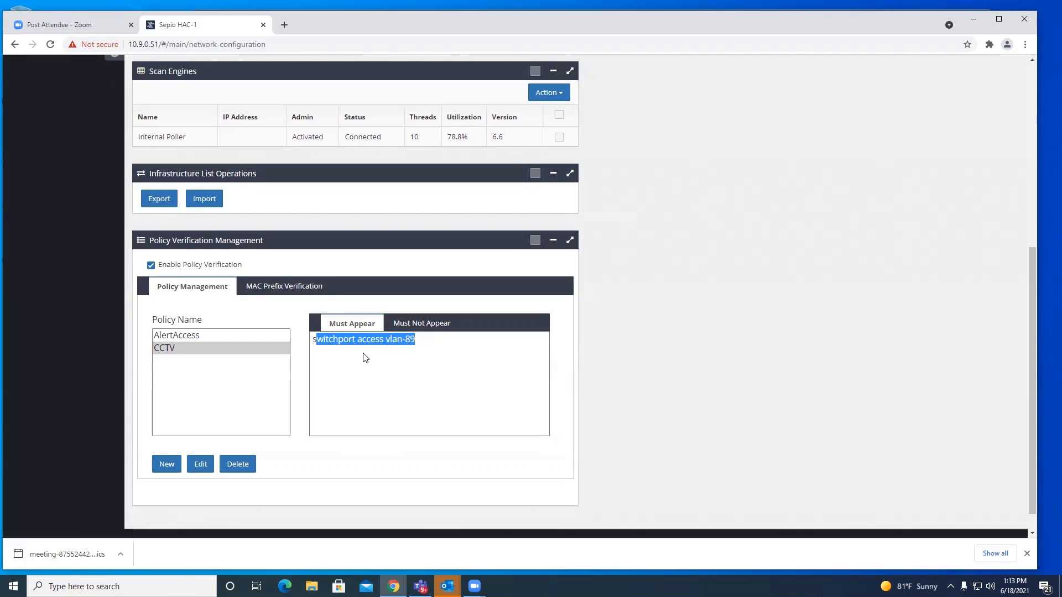
scroll(319, 269, up, 4)
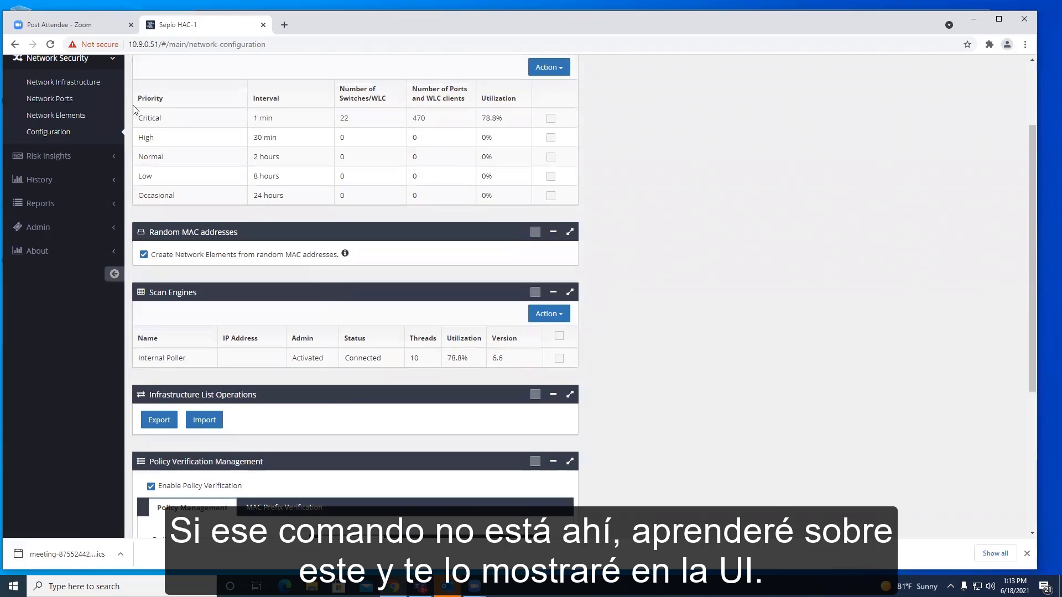
scroll(160, 207, up, 2)
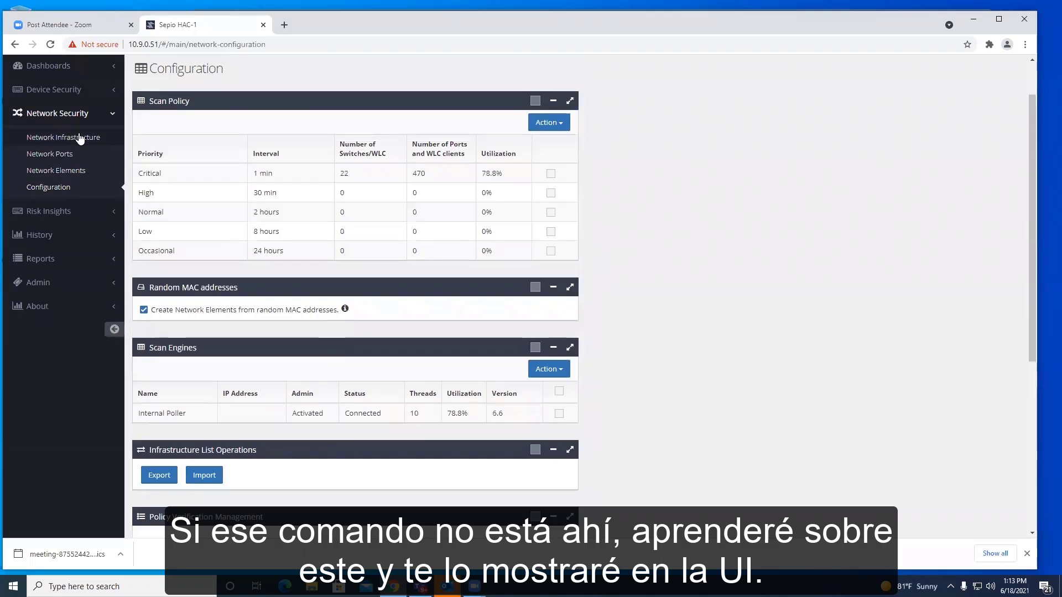
click(81, 140)
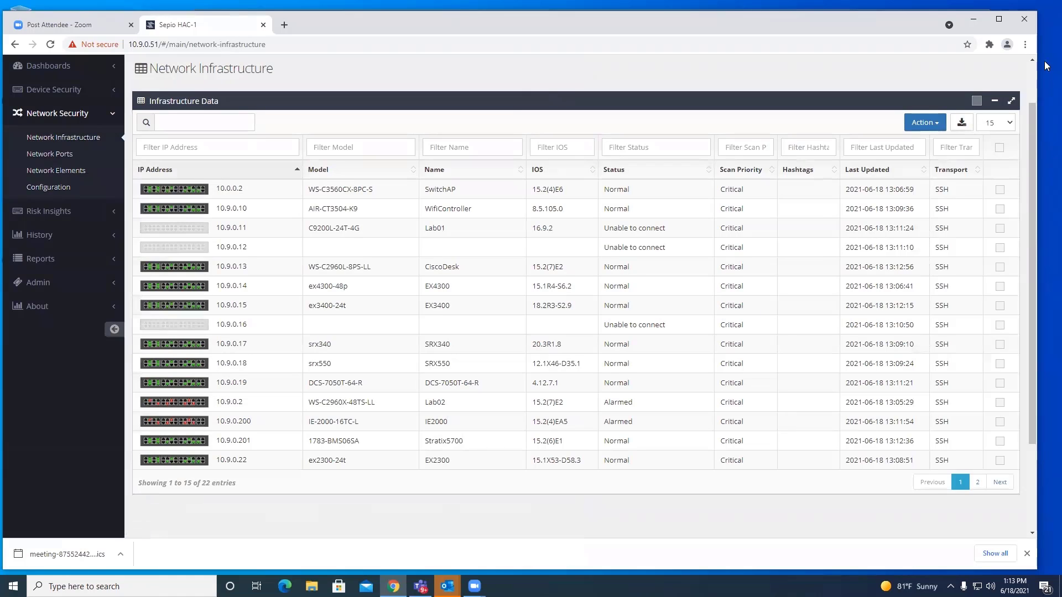
Show 50 switches per page, open switch 889-SW (10.9.0.9), and check port Fa2/0/46's policy mismatch
click(1010, 123)
click(990, 148)
scroll(299, 305, down, 3)
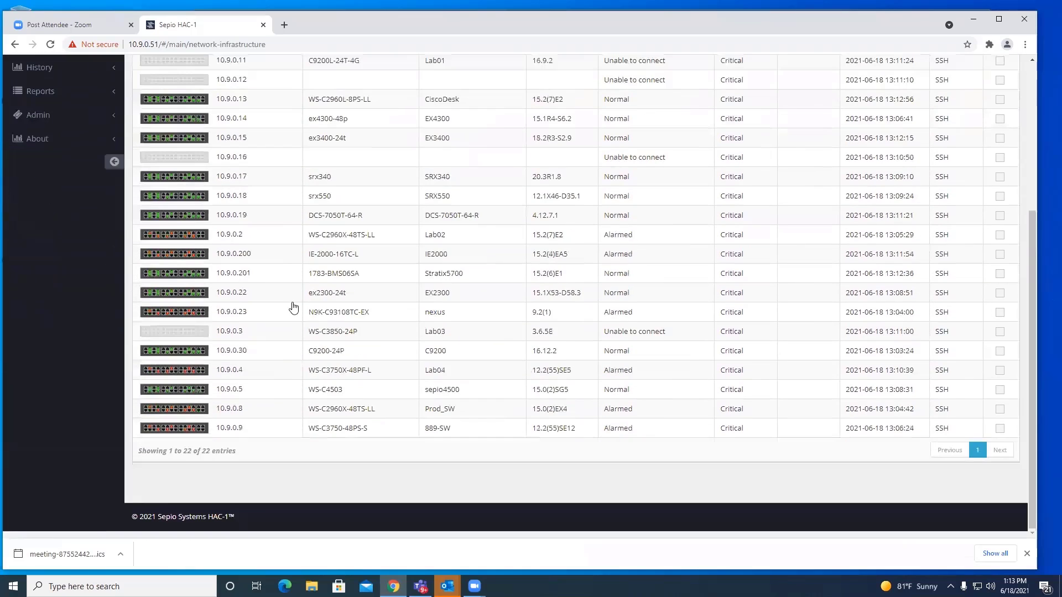
click(176, 428)
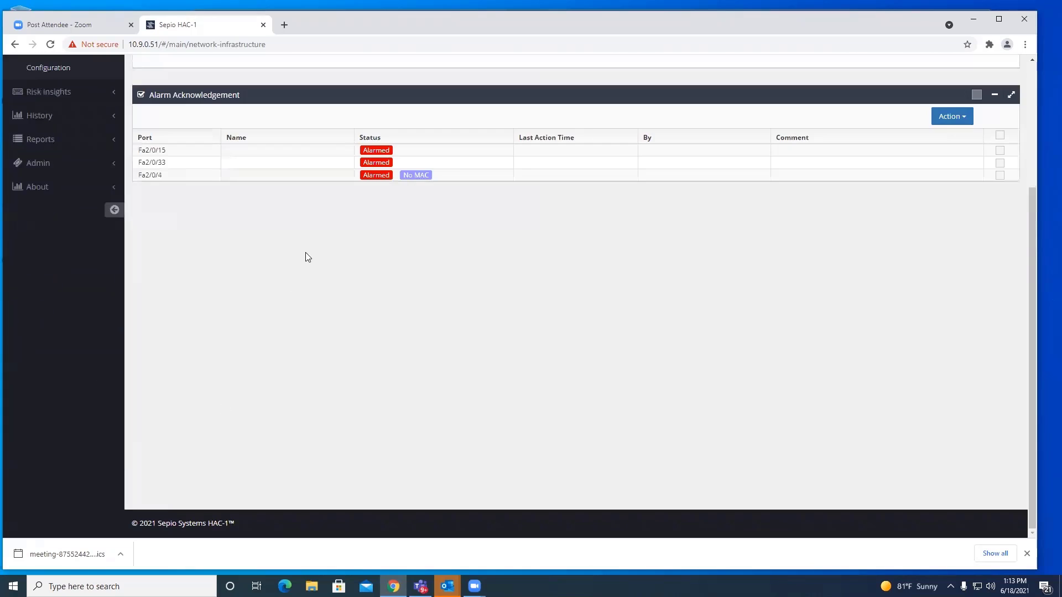
scroll(435, 162, up, 3)
mouse_move(714, 209)
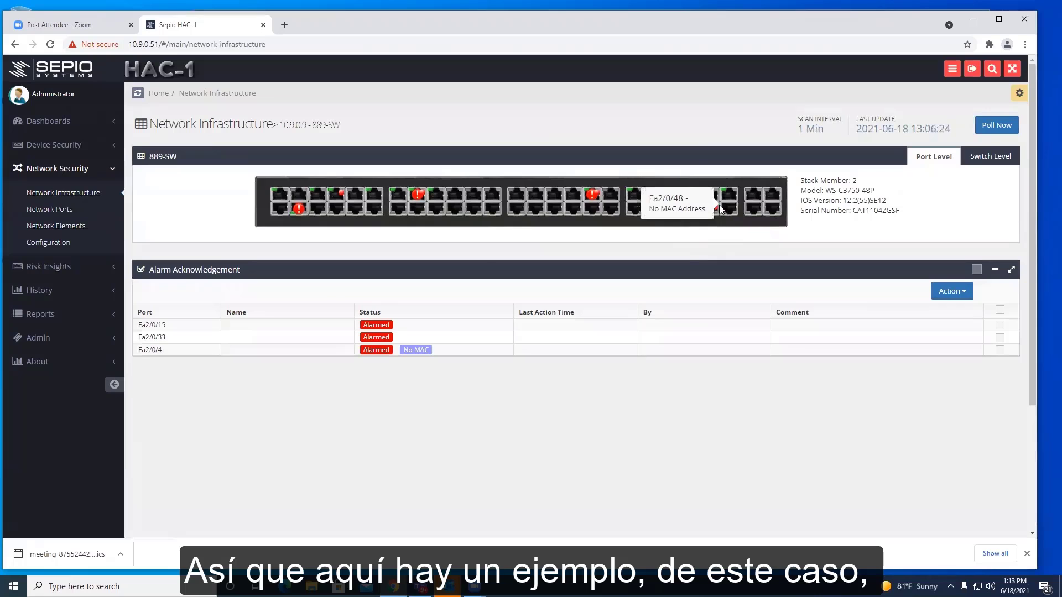